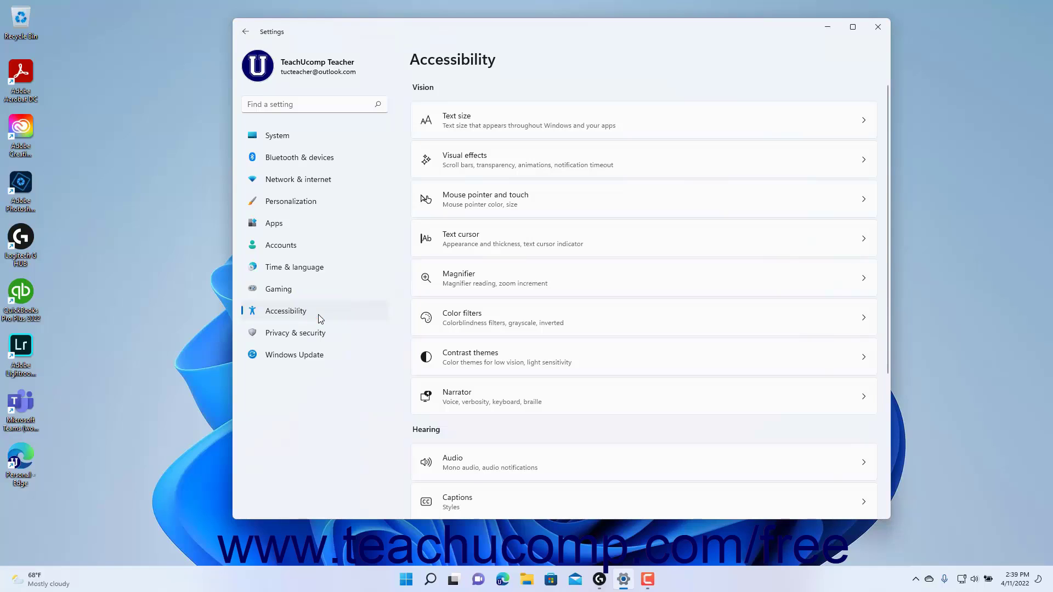
# Scroll the Accessibility page down to the Interaction options, including Keyboard
pyautogui.scroll(-4, 581, 346)
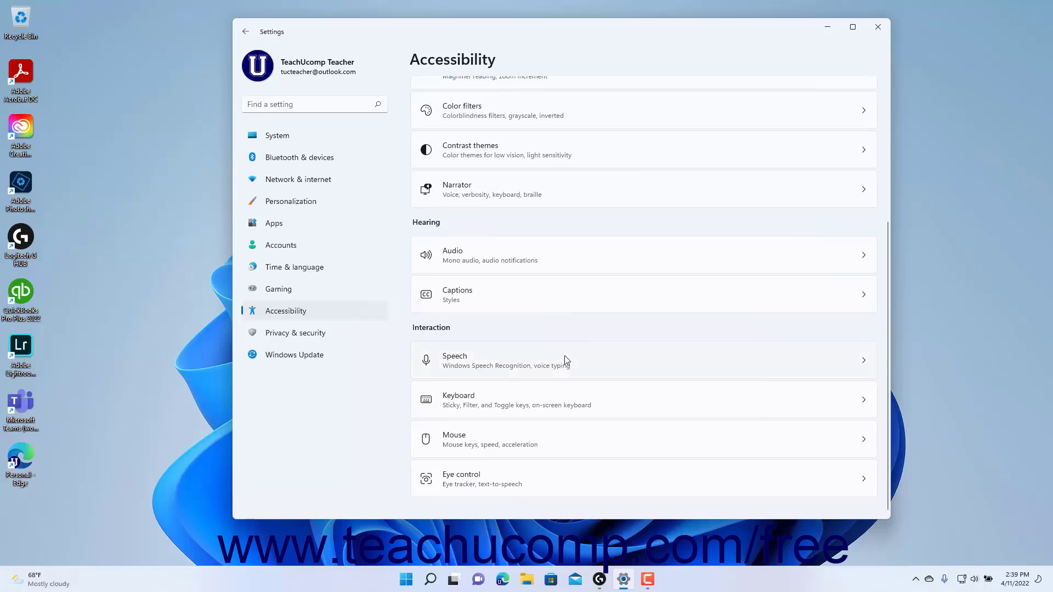
# Open Keyboard under Interaction and switch Sticky keys On
pyautogui.click(556, 396)
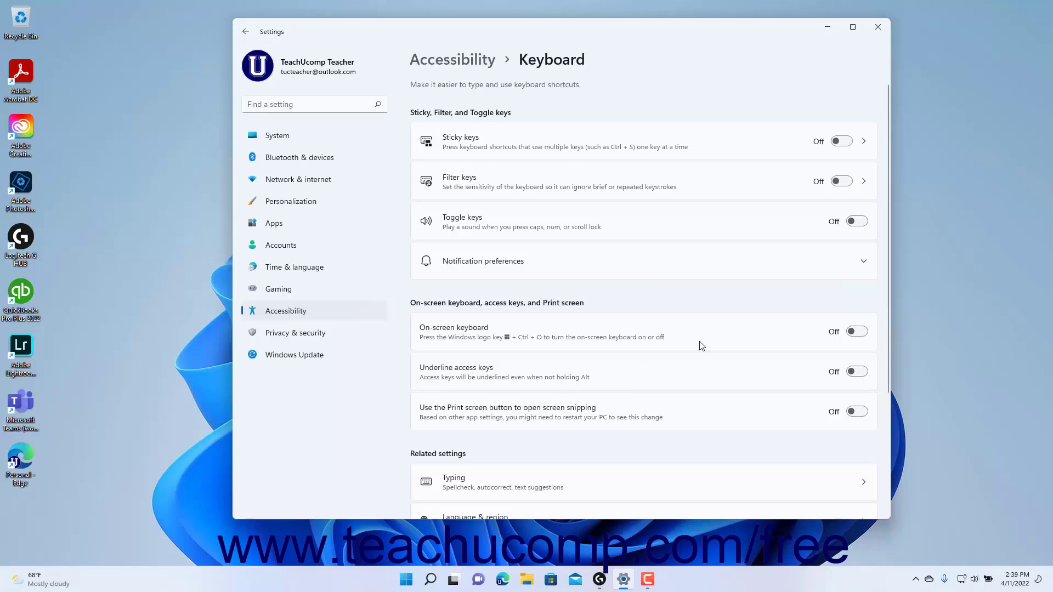
pyautogui.click(838, 143)
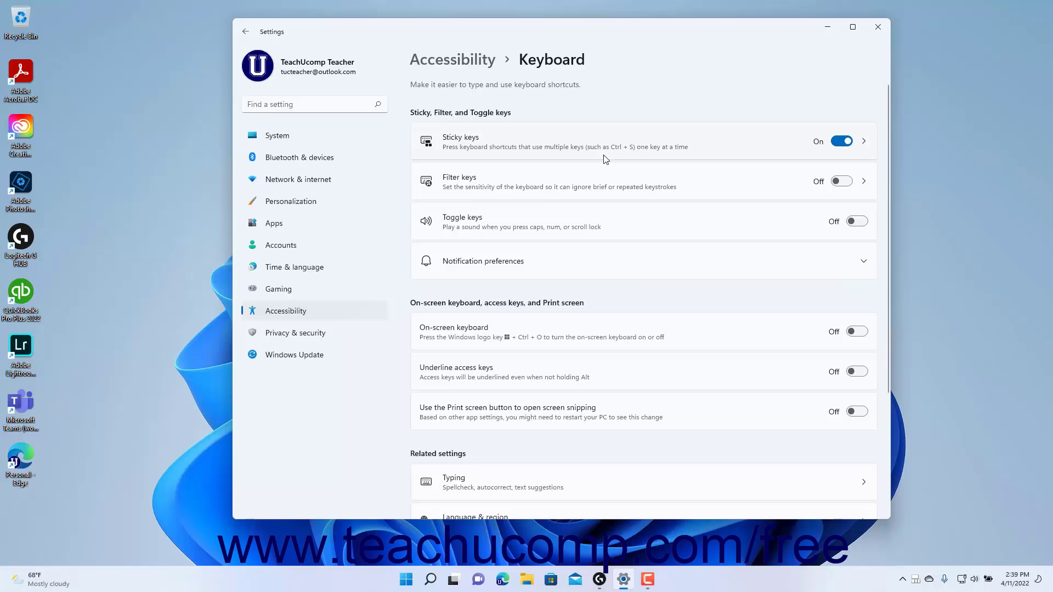
# Open the Sticky keys subpage to review its shortcut, taskbar icon, lock and sound options
pyautogui.click(567, 157)
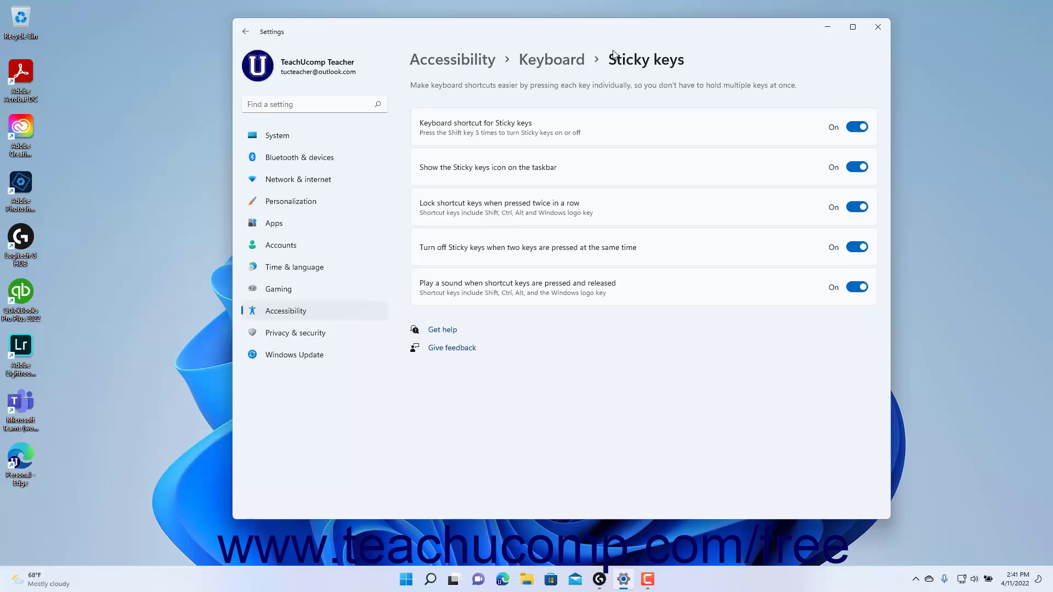
# Back on the Keyboard page, switch Sticky keys Off, turn Filter keys On and open its options
pyautogui.click(565, 66)
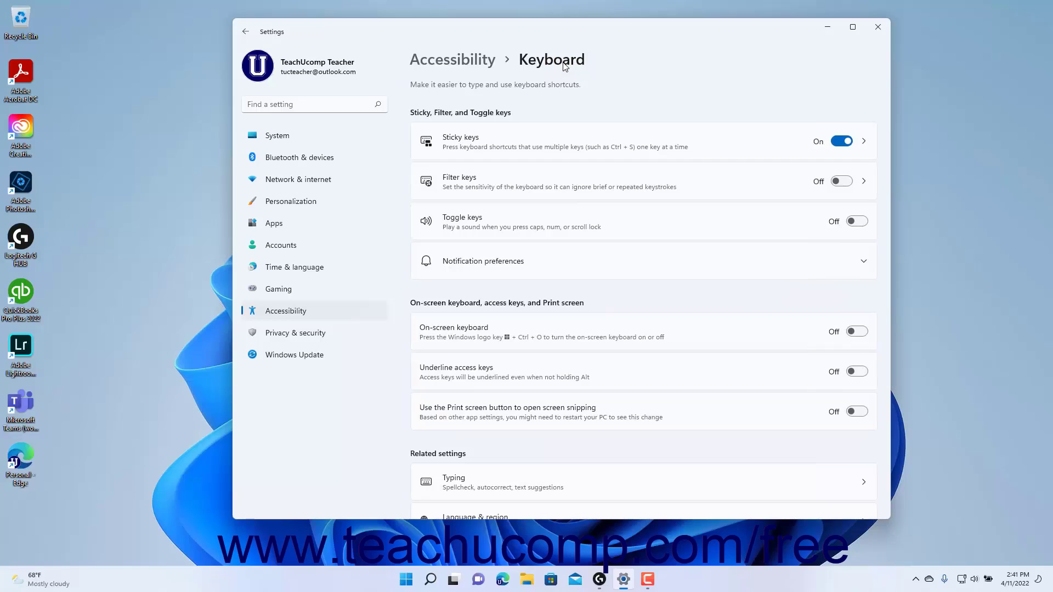
pyautogui.click(848, 147)
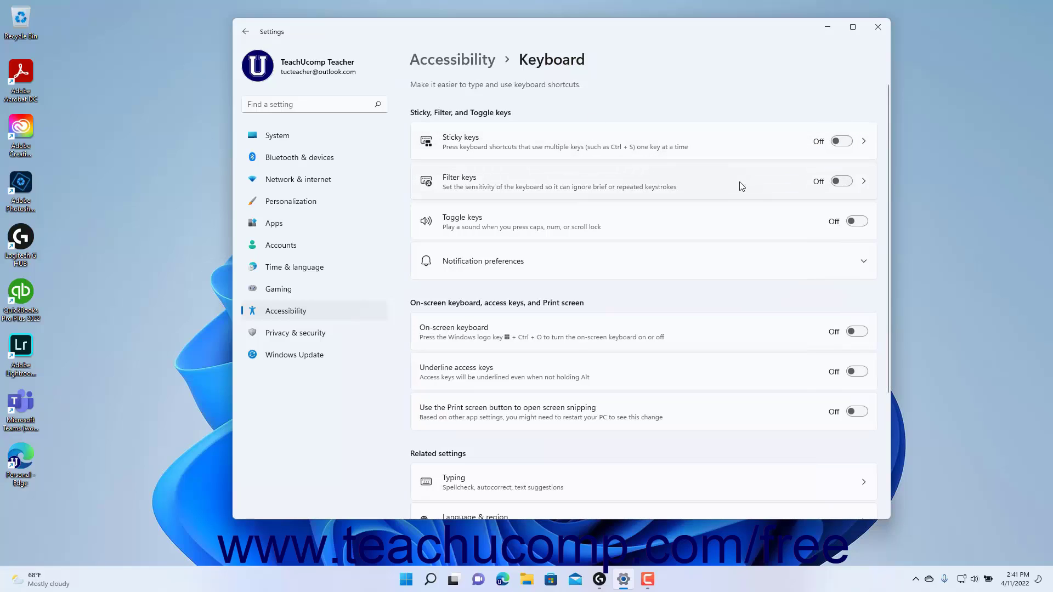
pyautogui.click(839, 185)
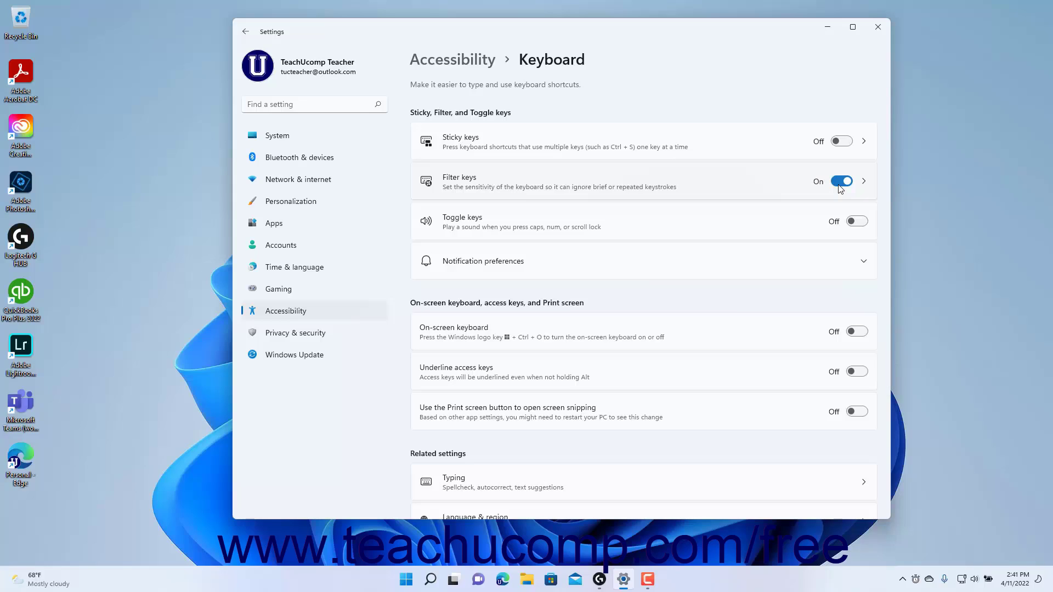
pyautogui.click(715, 191)
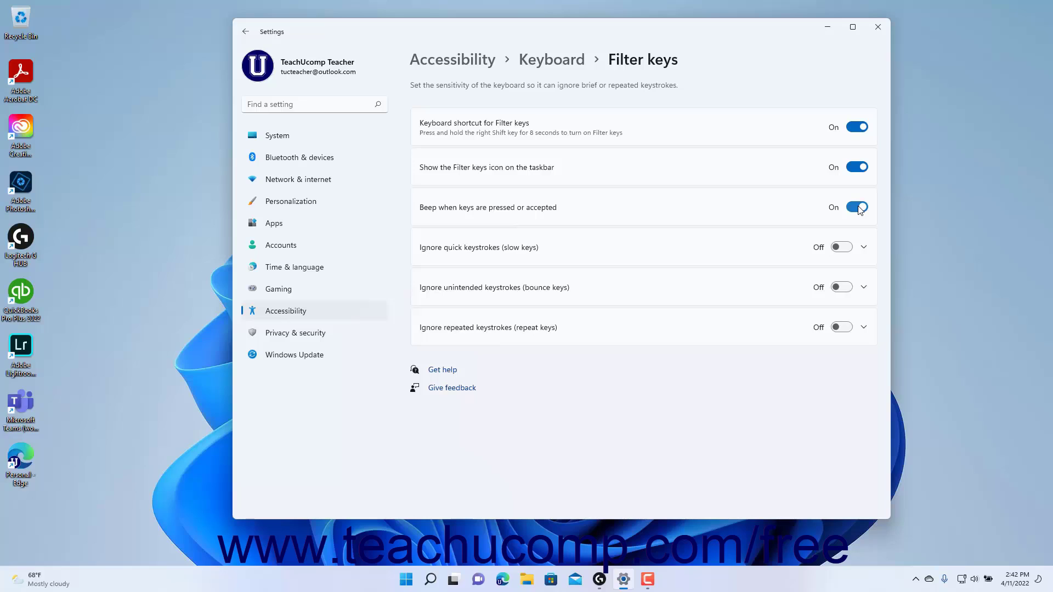
pyautogui.click(849, 250)
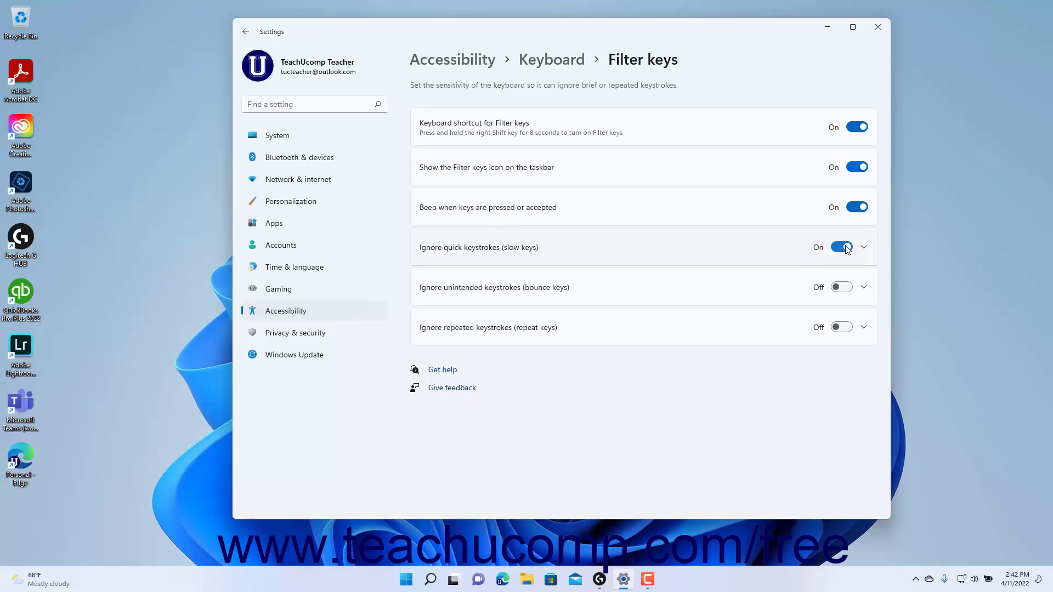
pyautogui.click(720, 247)
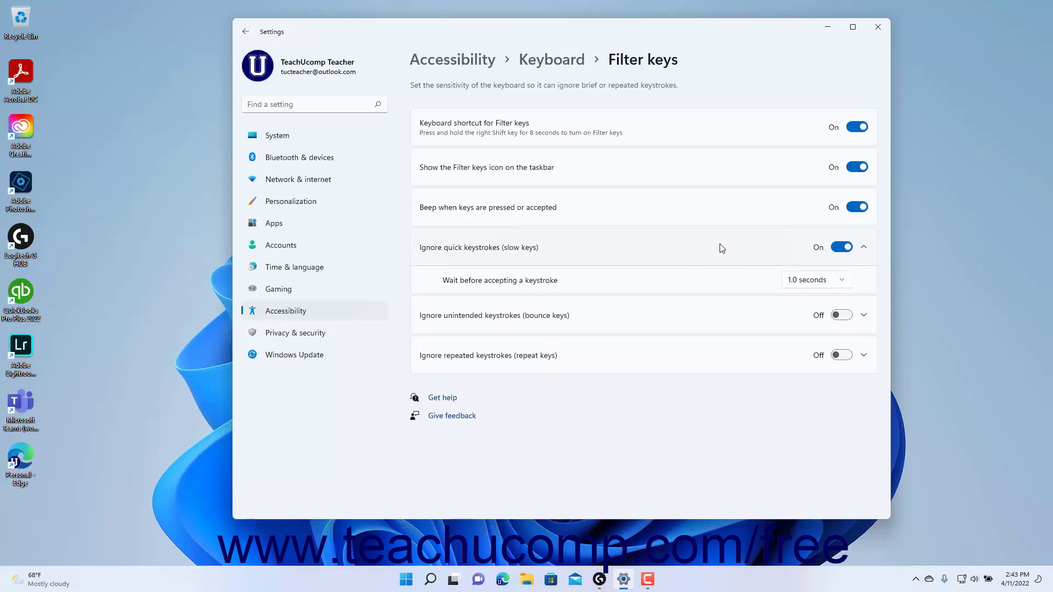
pyautogui.click(804, 281)
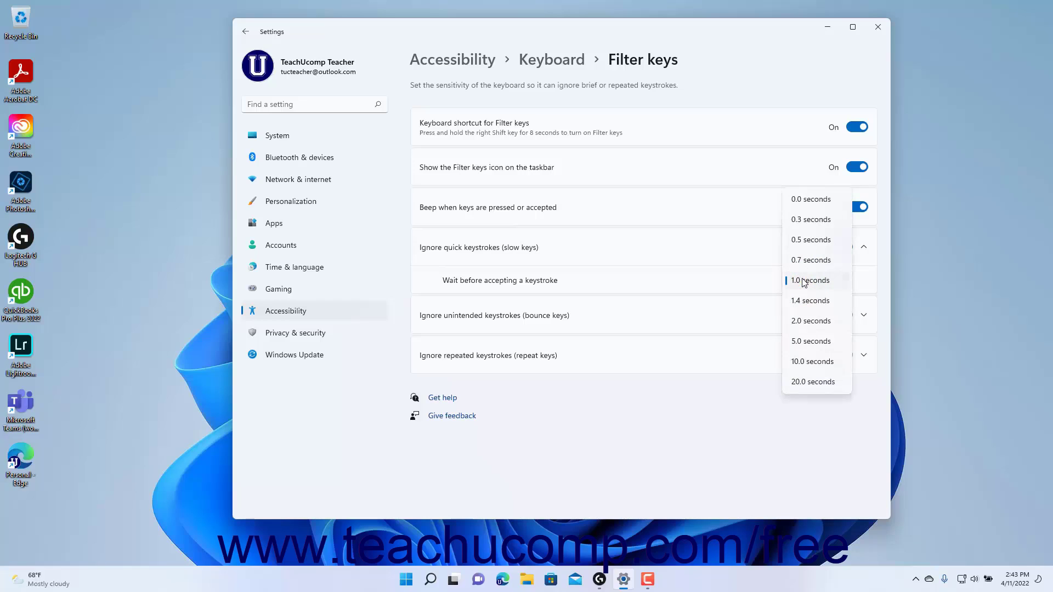
pyautogui.click(757, 281)
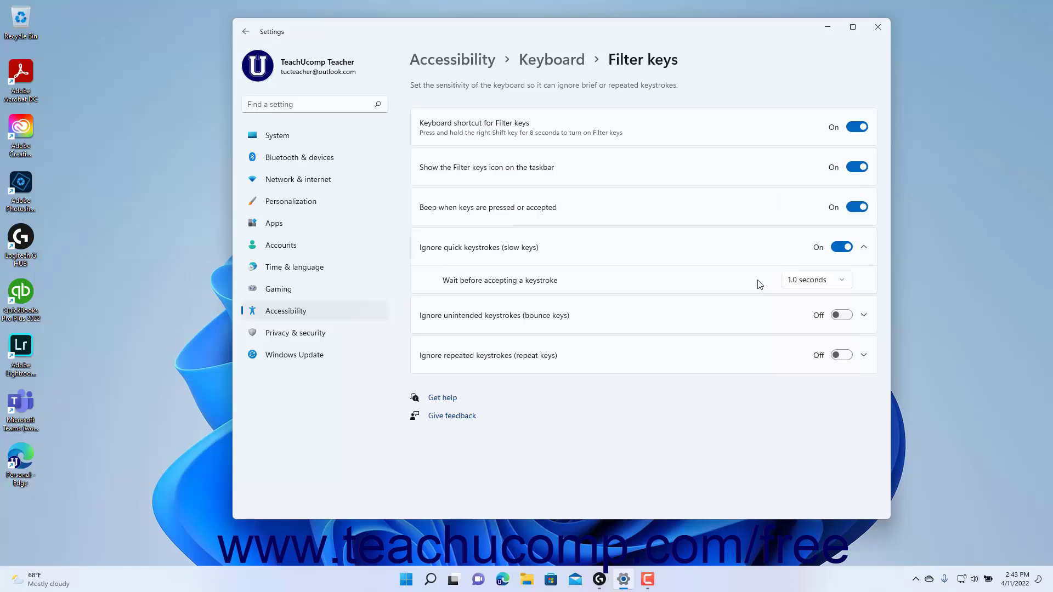
pyautogui.click(776, 251)
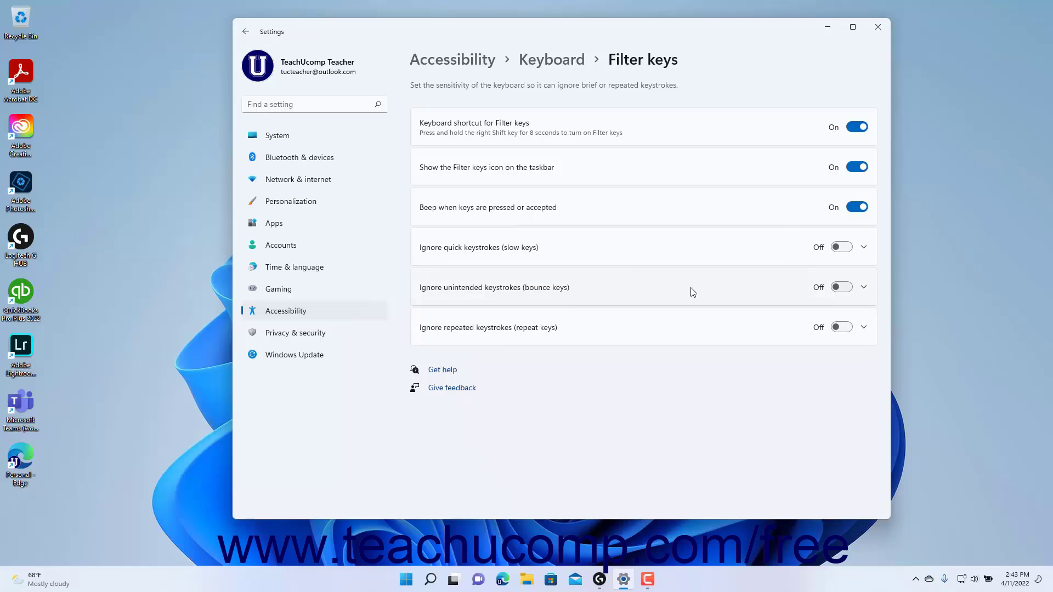
pyautogui.click(836, 292)
pyautogui.click(744, 291)
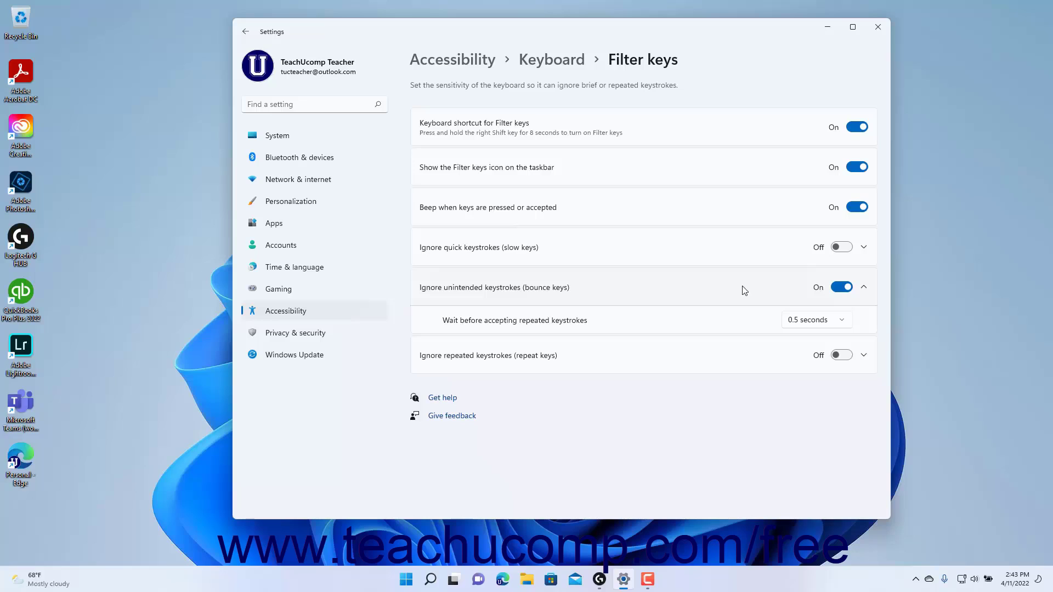
pyautogui.click(801, 322)
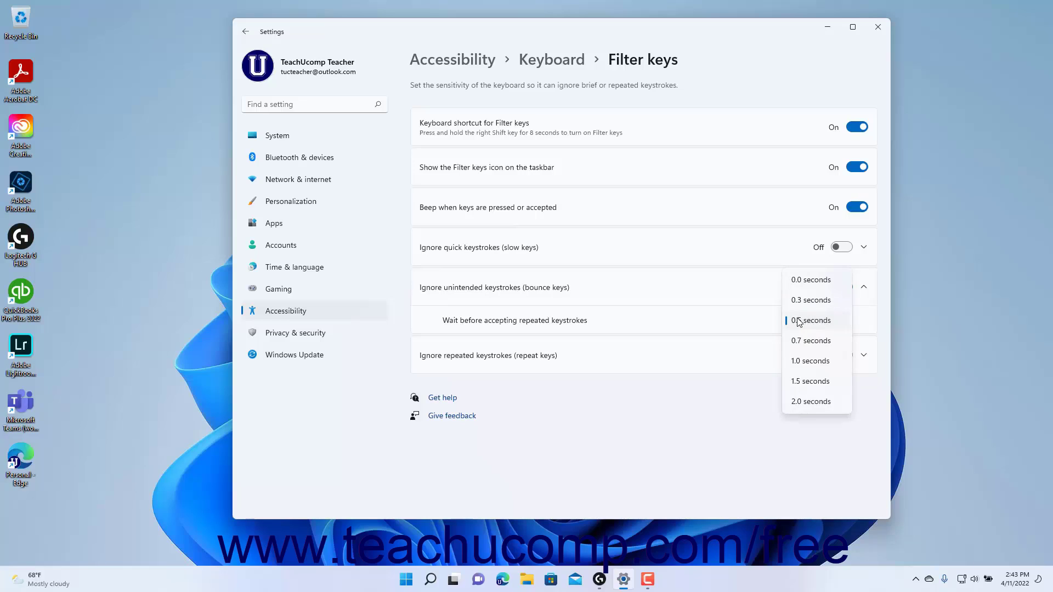
pyautogui.click(749, 321)
pyautogui.click(790, 291)
pyautogui.click(835, 287)
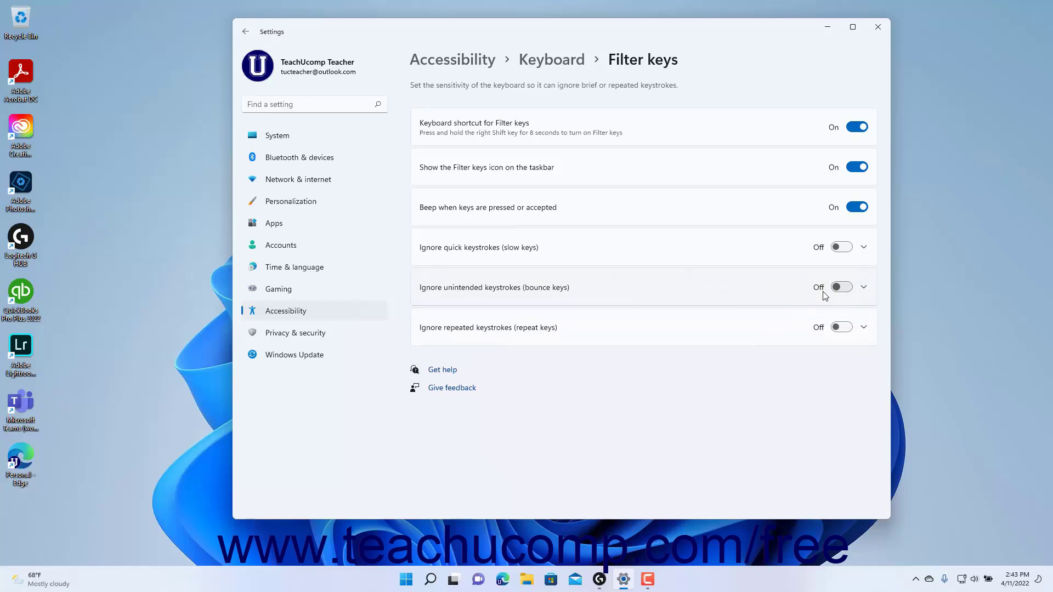
# Review both repeat-key wait times at 0.3 seconds, then switch Ignore repeated keystrokes Off
pyautogui.click(836, 328)
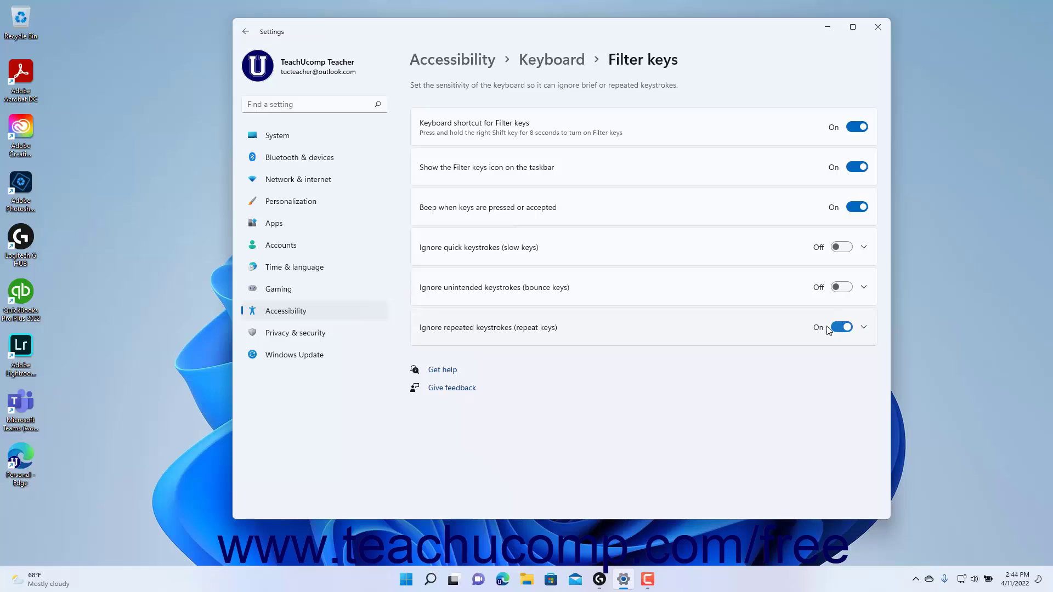
pyautogui.click(770, 331)
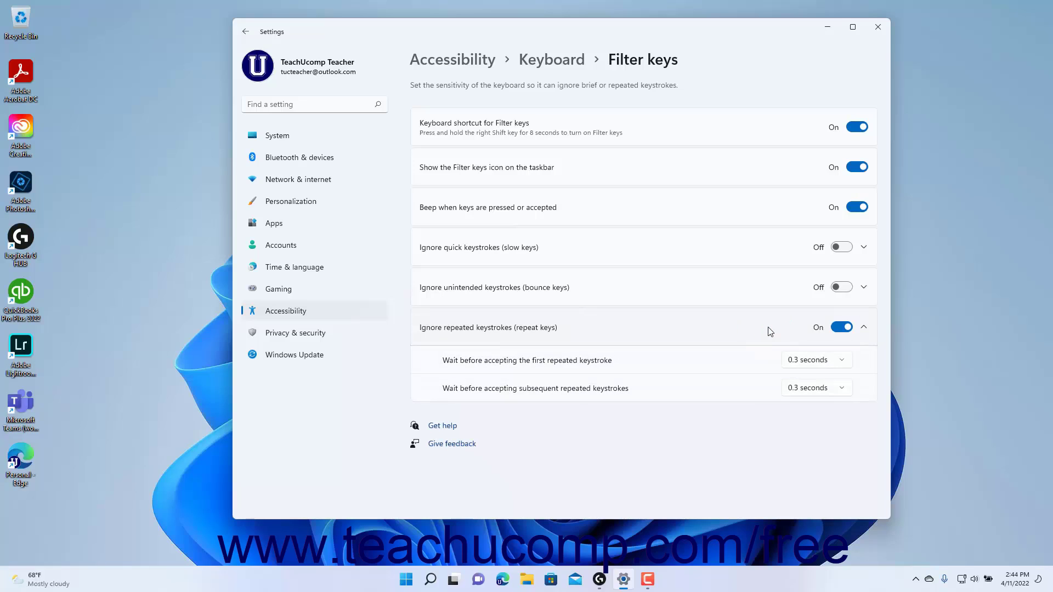
pyautogui.click(804, 367)
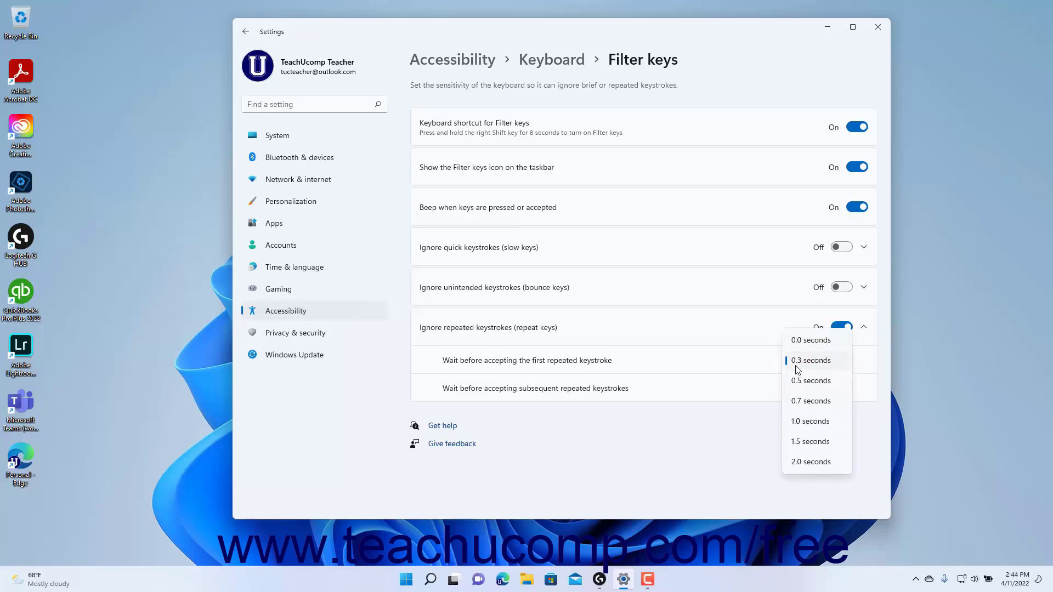
pyautogui.click(748, 370)
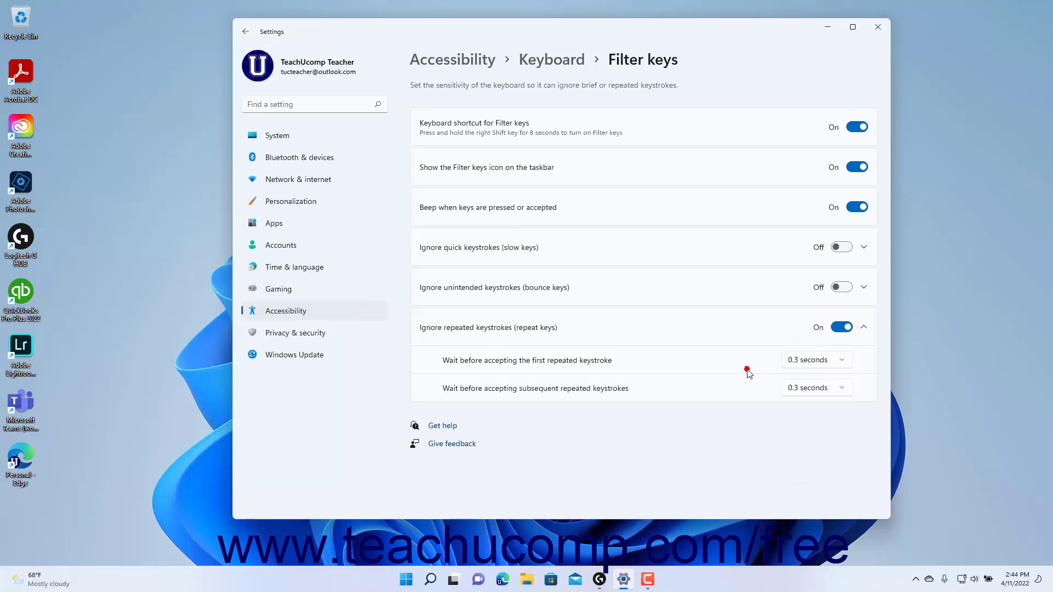
pyautogui.click(808, 389)
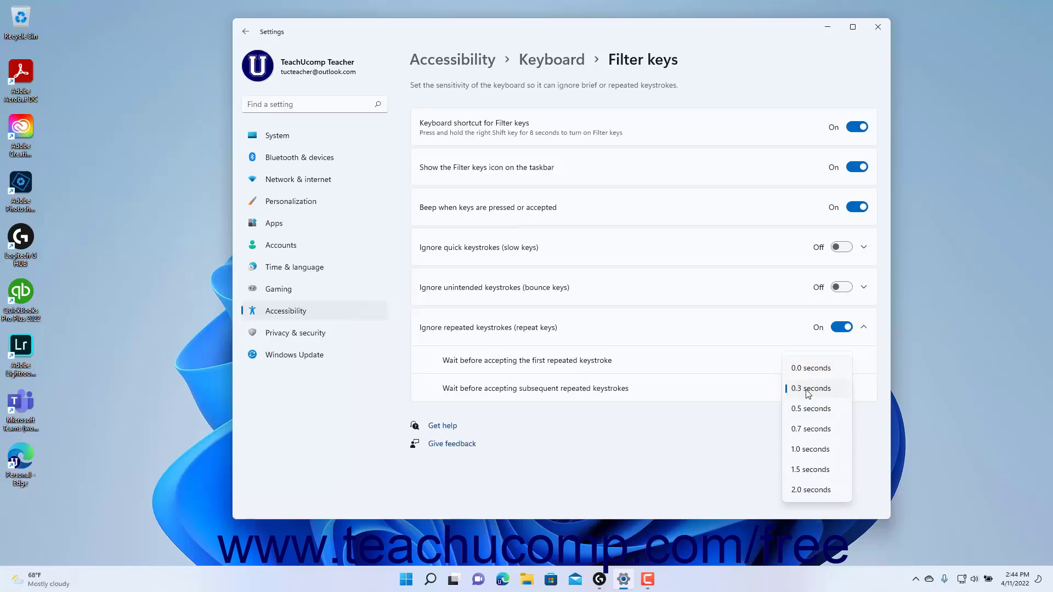
pyautogui.click(731, 387)
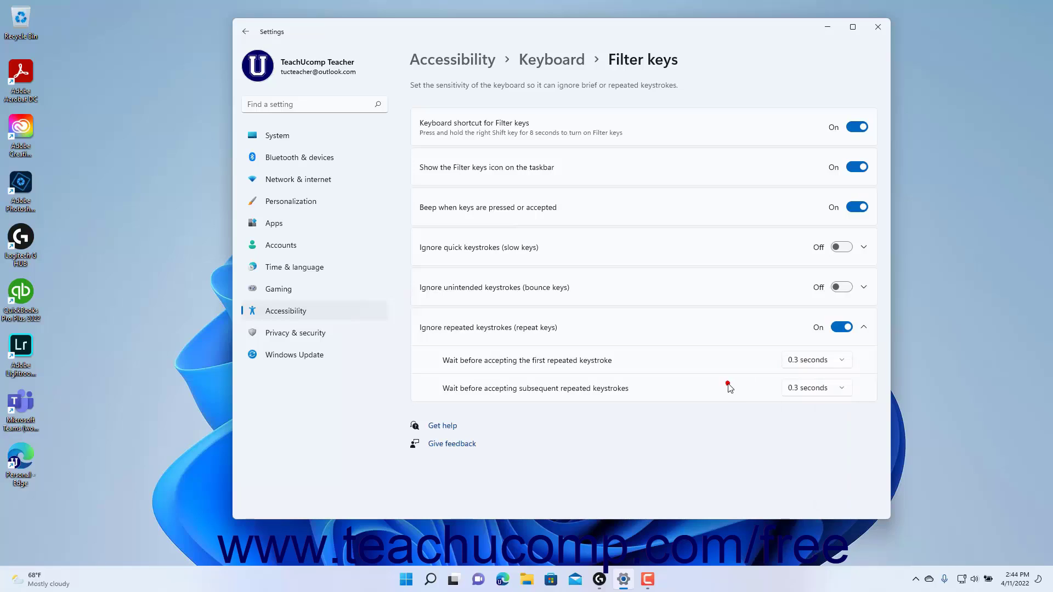
pyautogui.click(842, 328)
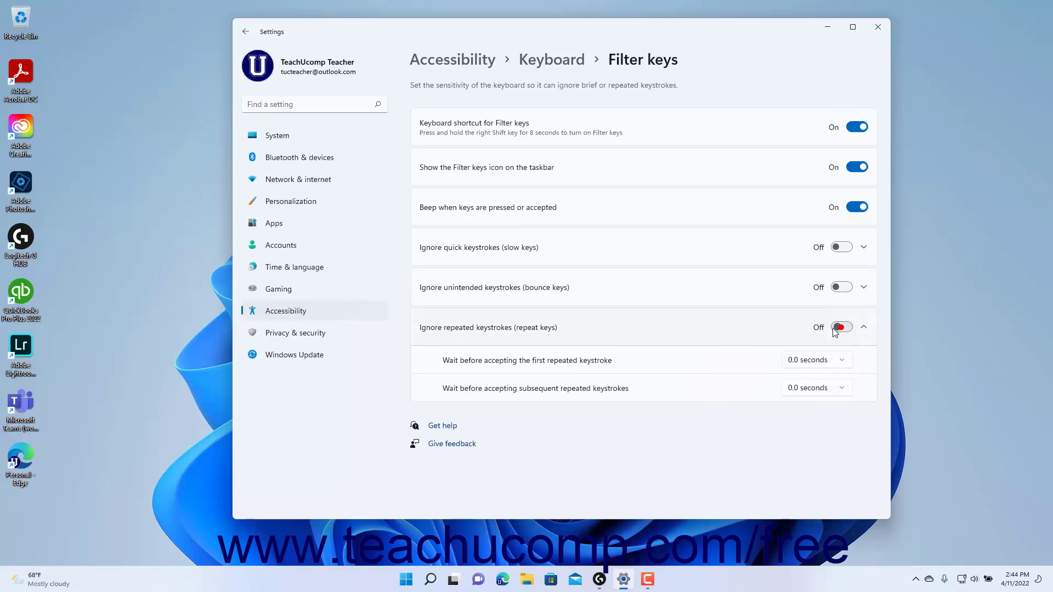
pyautogui.click(722, 333)
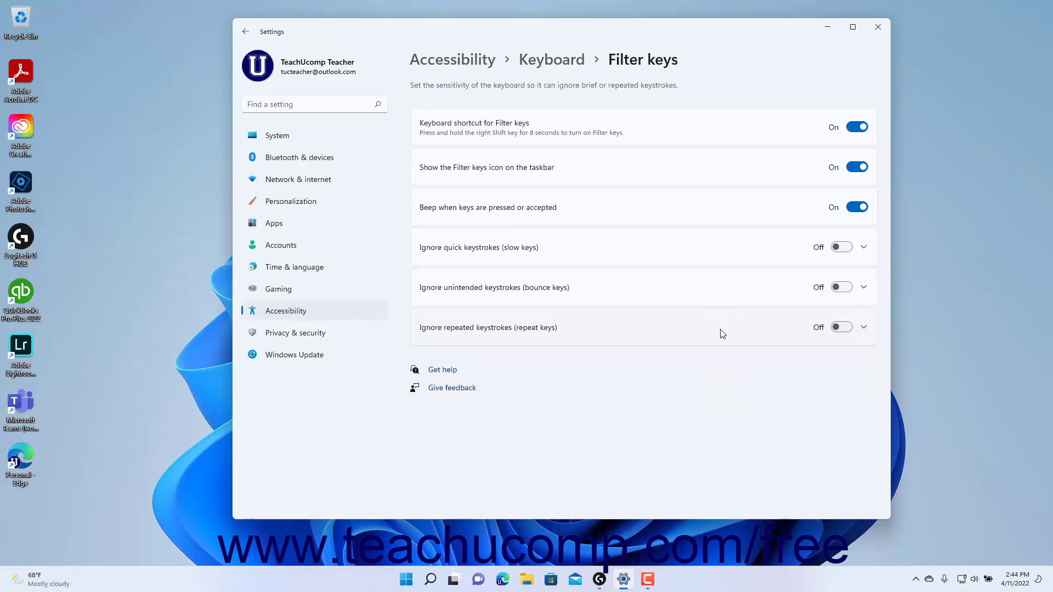
# Return to the Keyboard page and switch Toggle keys On, then back Off
pyautogui.click(569, 64)
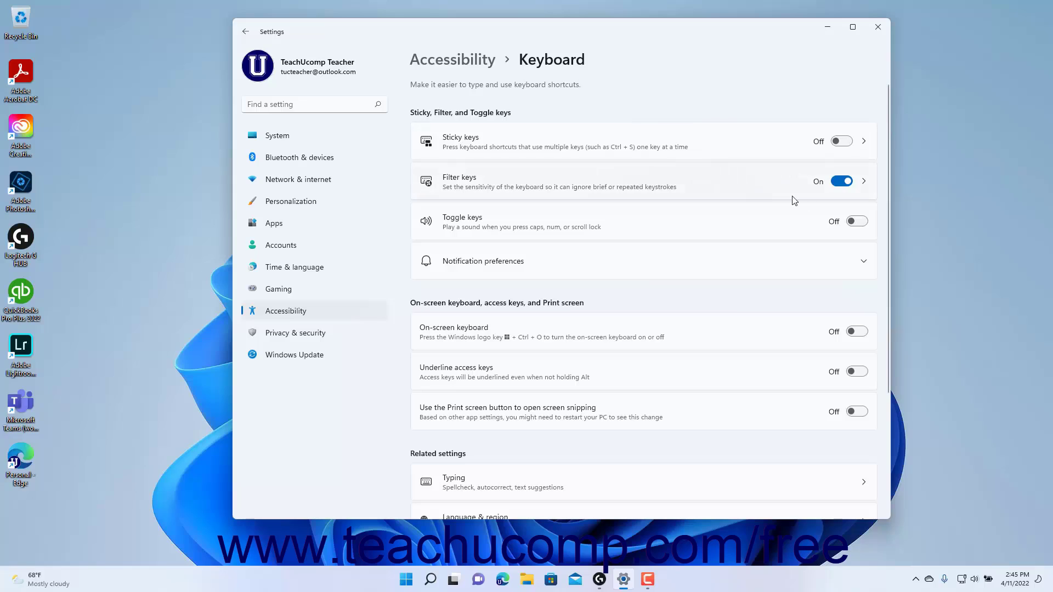
pyautogui.click(859, 227)
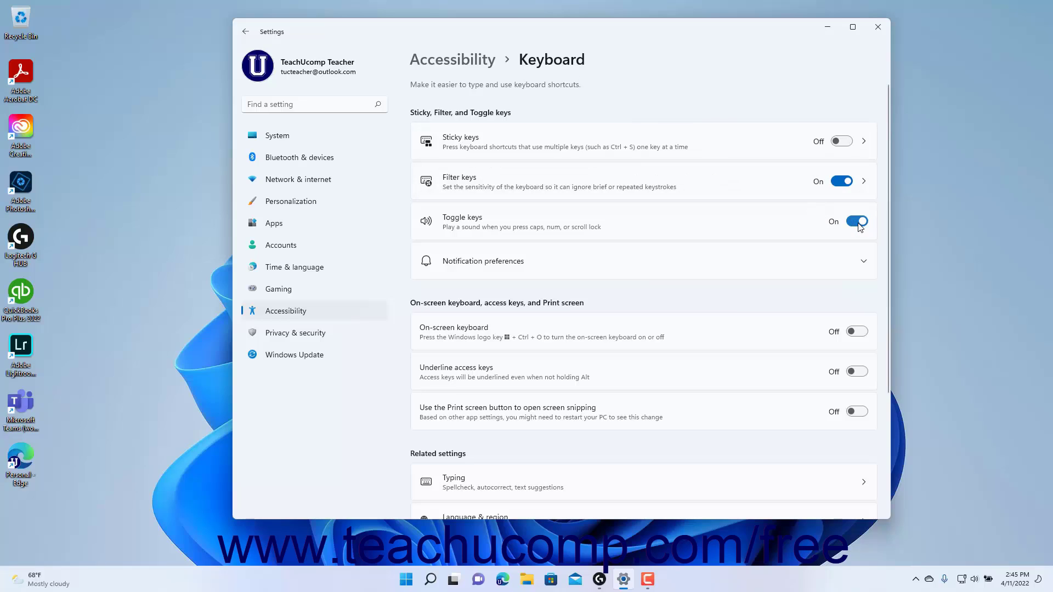
pyautogui.click(858, 227)
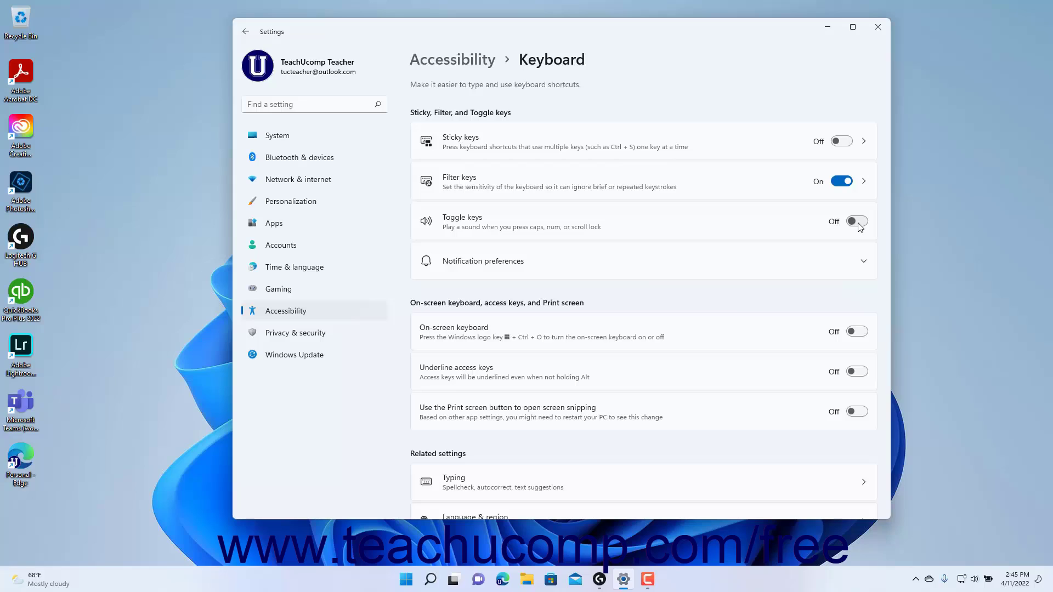
pyautogui.click(679, 269)
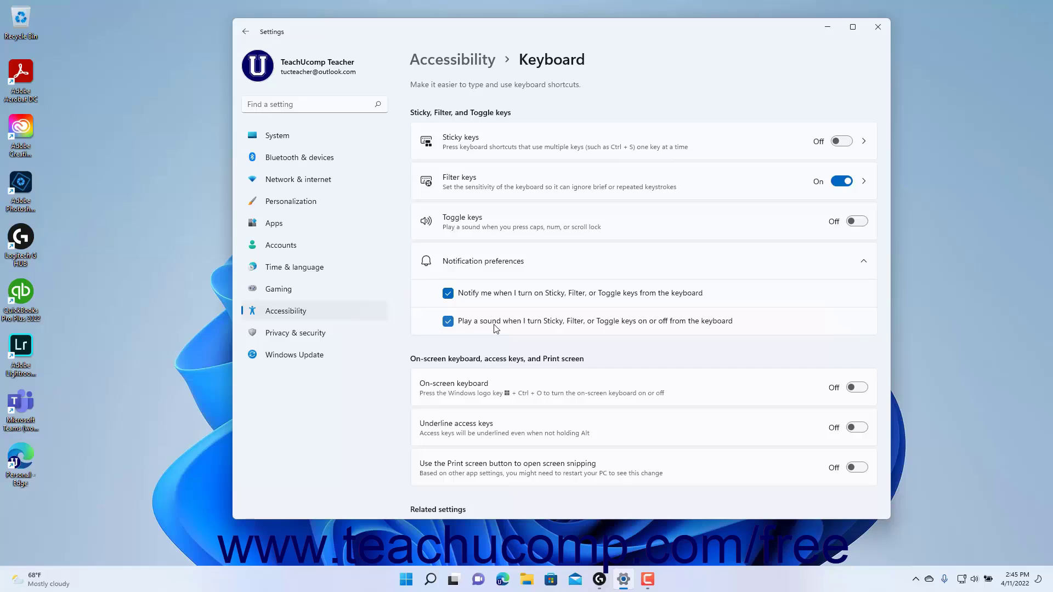
pyautogui.click(593, 263)
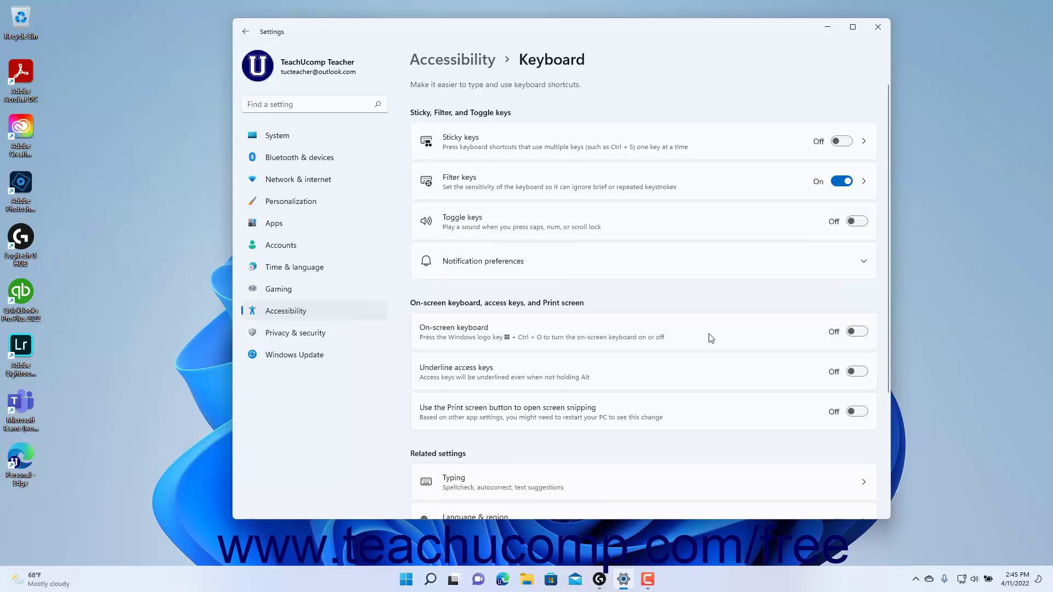
pyautogui.click(852, 334)
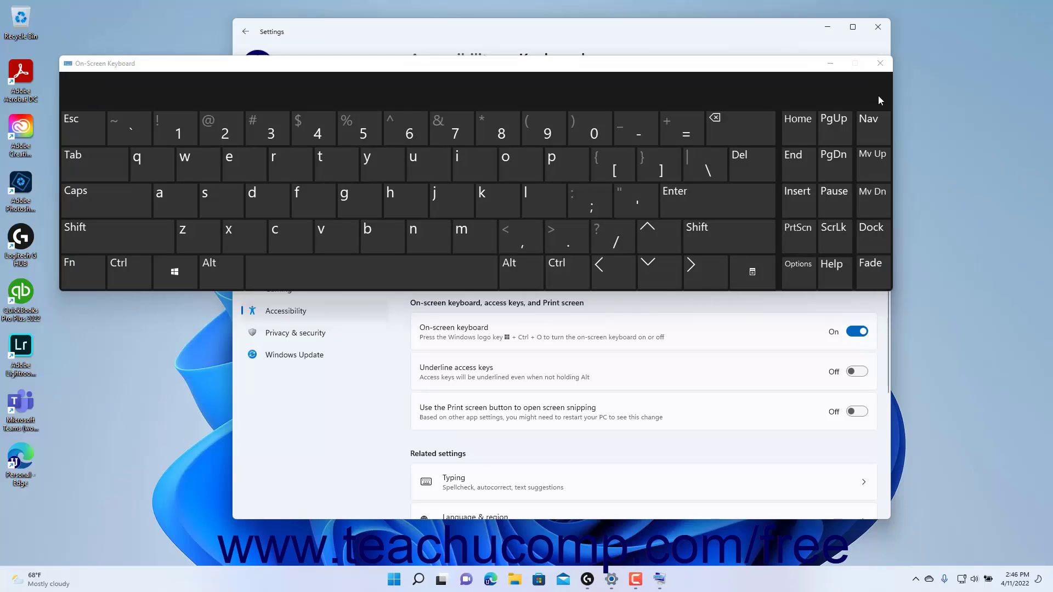
pyautogui.click(881, 64)
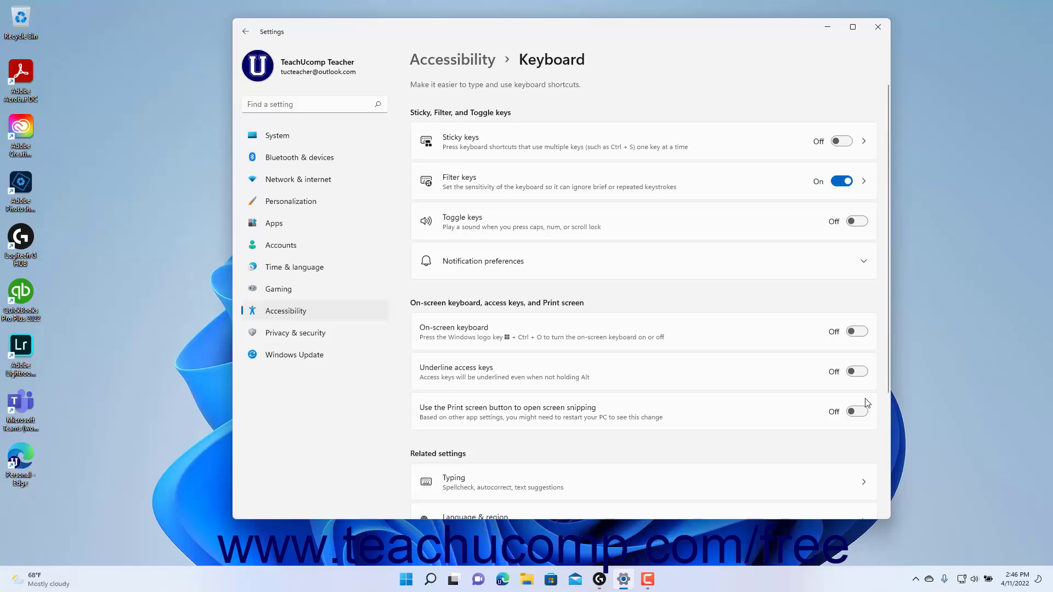
pyautogui.click(856, 373)
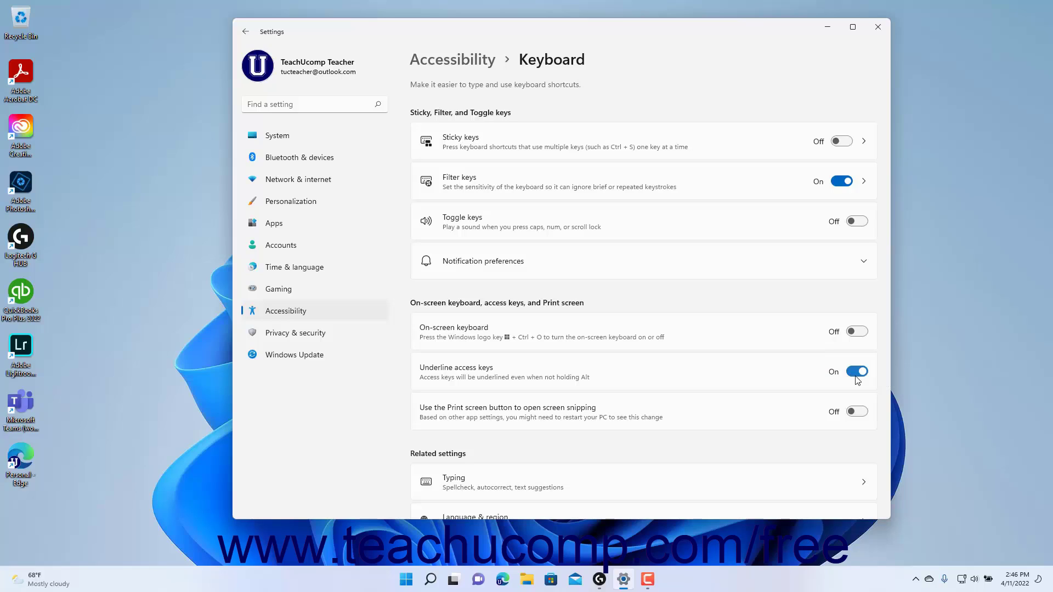
pyautogui.click(858, 380)
pyautogui.click(859, 418)
pyautogui.click(857, 412)
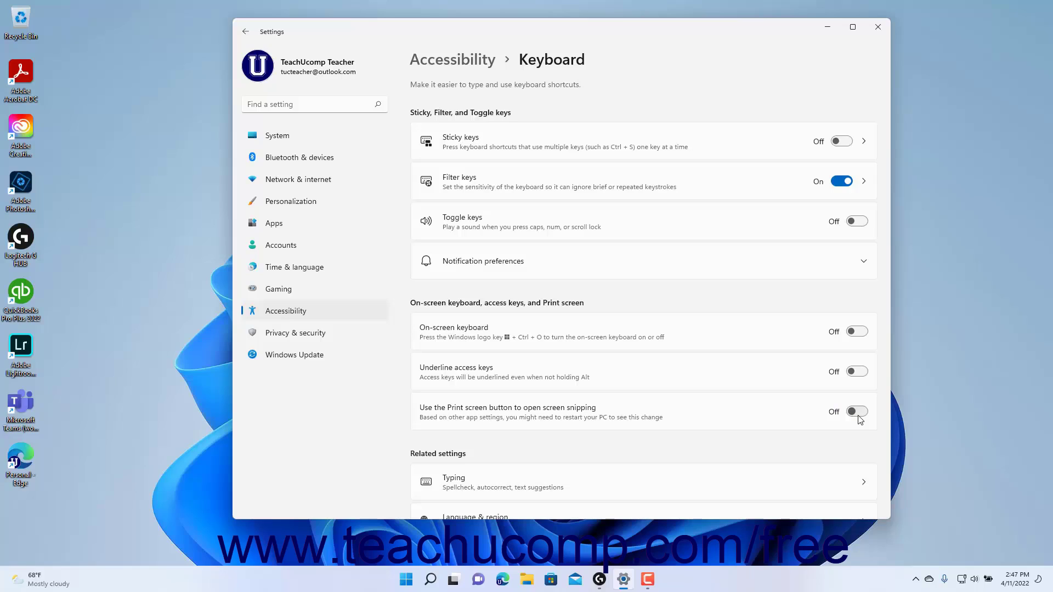